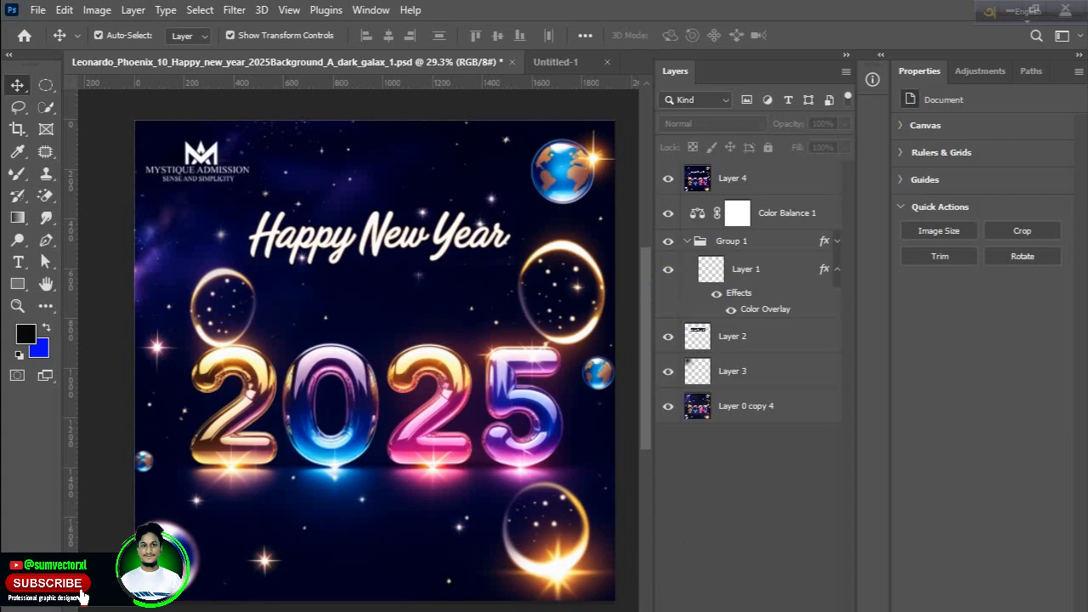
Switch to ChatGPT in the browser and review the Happy New Year 2025 design prompts through to the shortened 3D bubble and starry version.
click(639, 568)
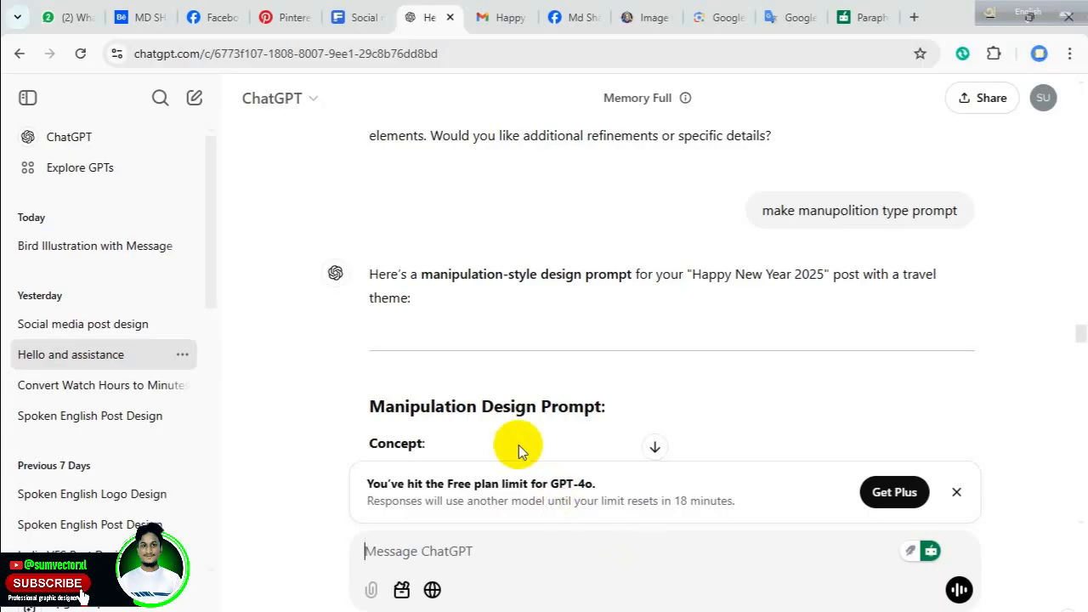
scroll(524, 444, down, 10)
scroll(605, 448, up, 5)
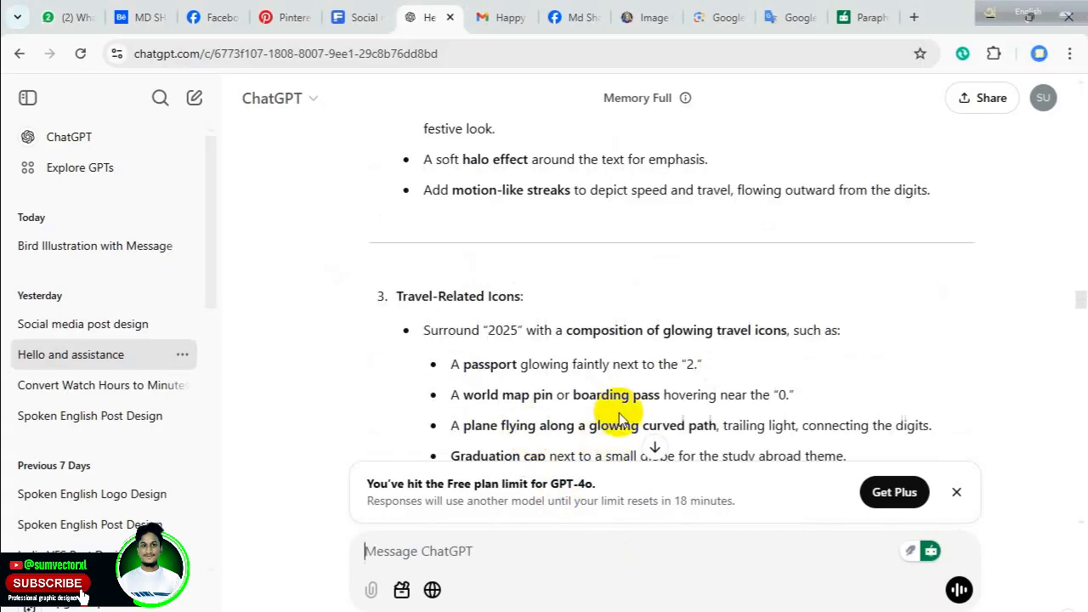
scroll(607, 412, up, 8)
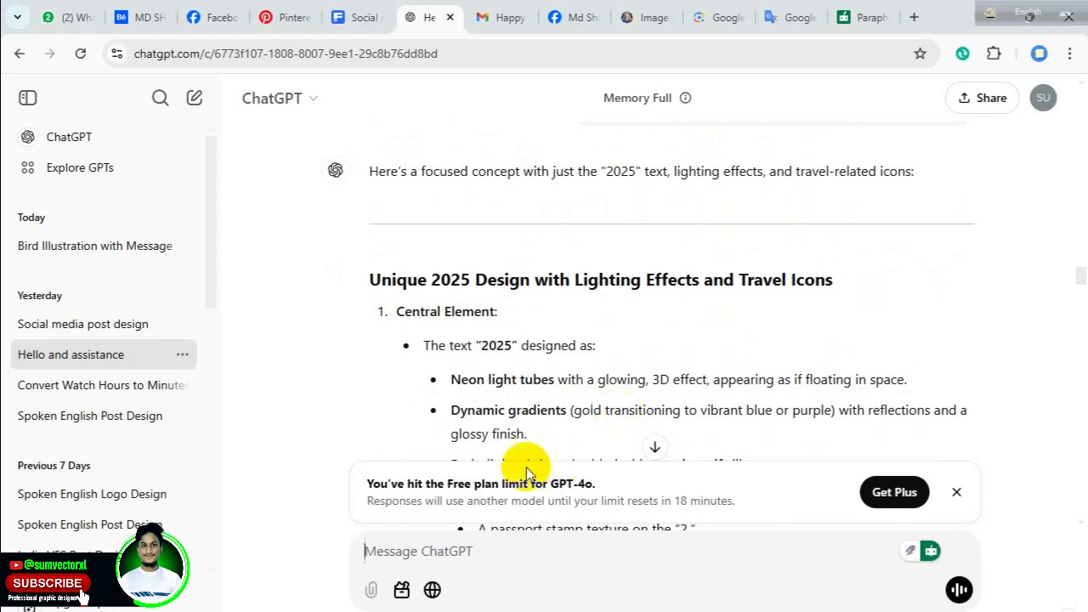
scroll(544, 450, down, 6)
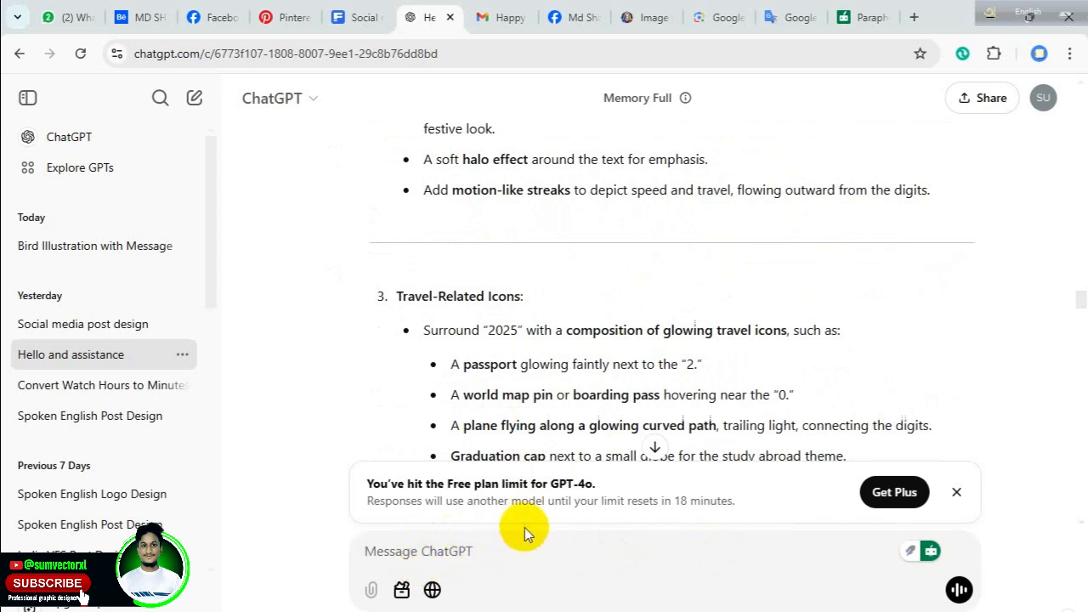
scroll(566, 389, down, 5)
scroll(560, 403, down, 1)
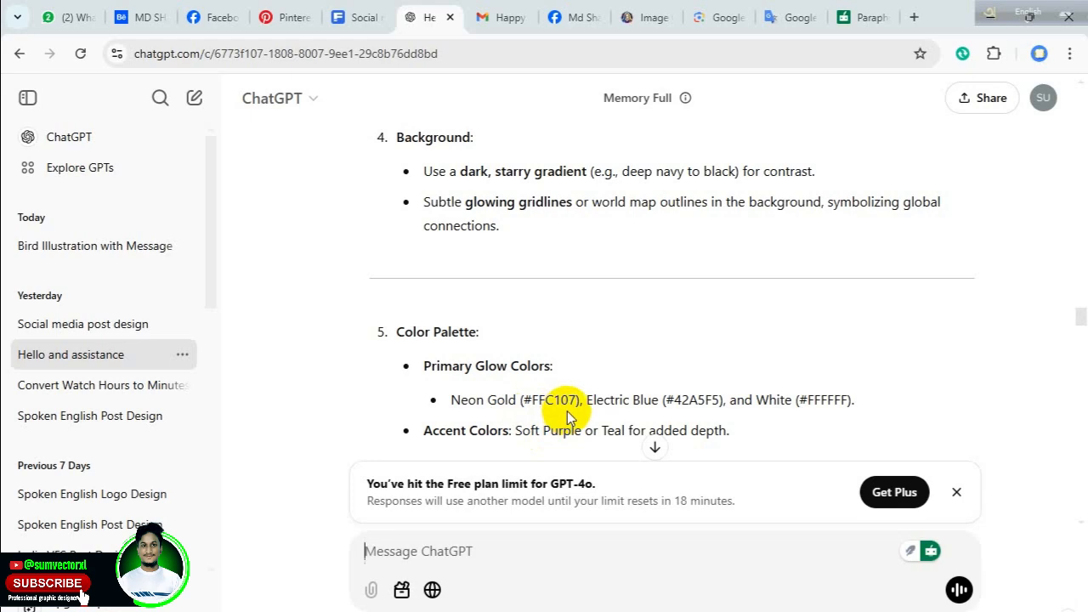
scroll(569, 418, down, 10)
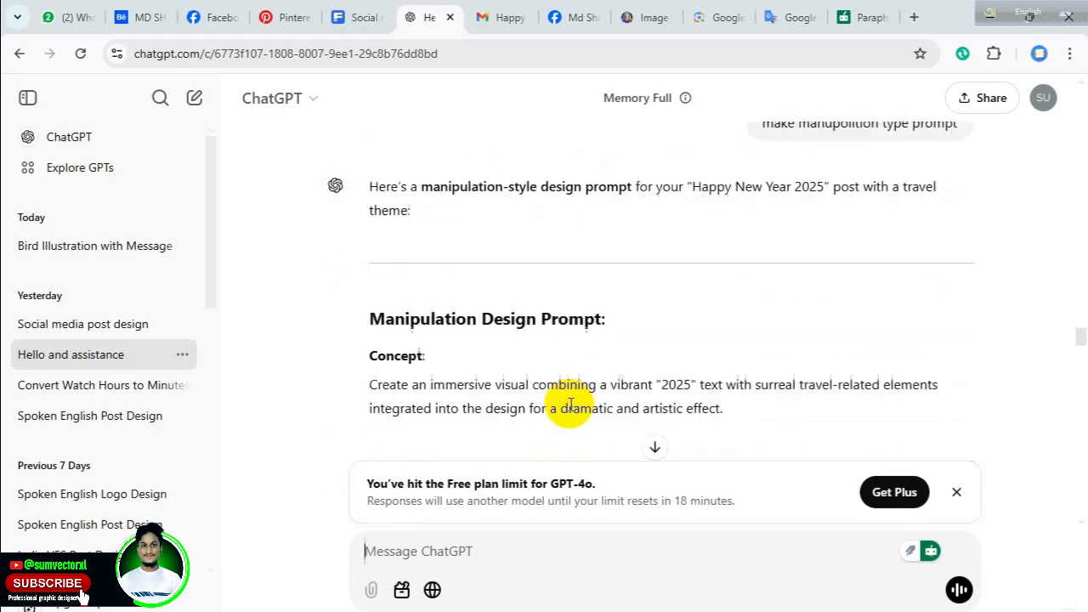
scroll(569, 418, down, 3)
scroll(564, 388, up, 6)
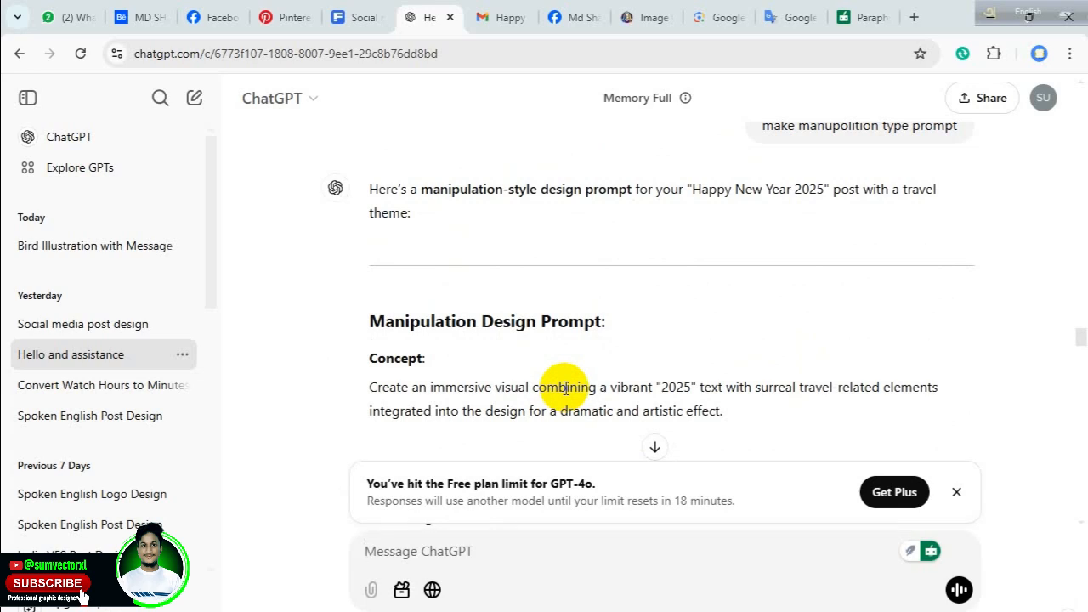
scroll(565, 387, down, 15)
scroll(557, 374, down, 15)
scroll(584, 368, down, 15)
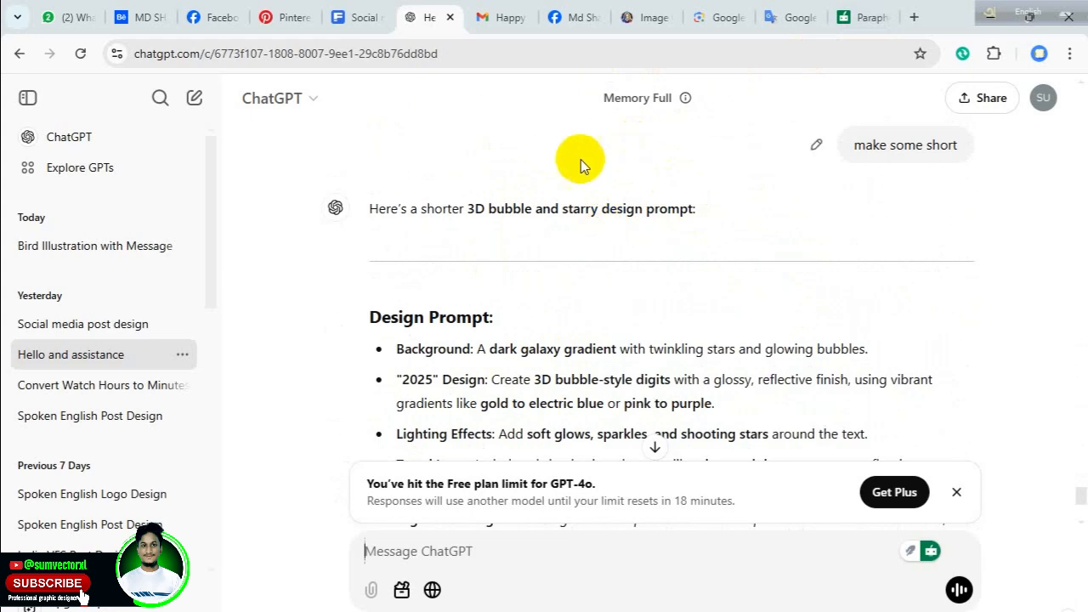
Switch to Leonardo.Ai and review the "Happy new year 2025" generation prompt and the most recent generated images.
click(648, 17)
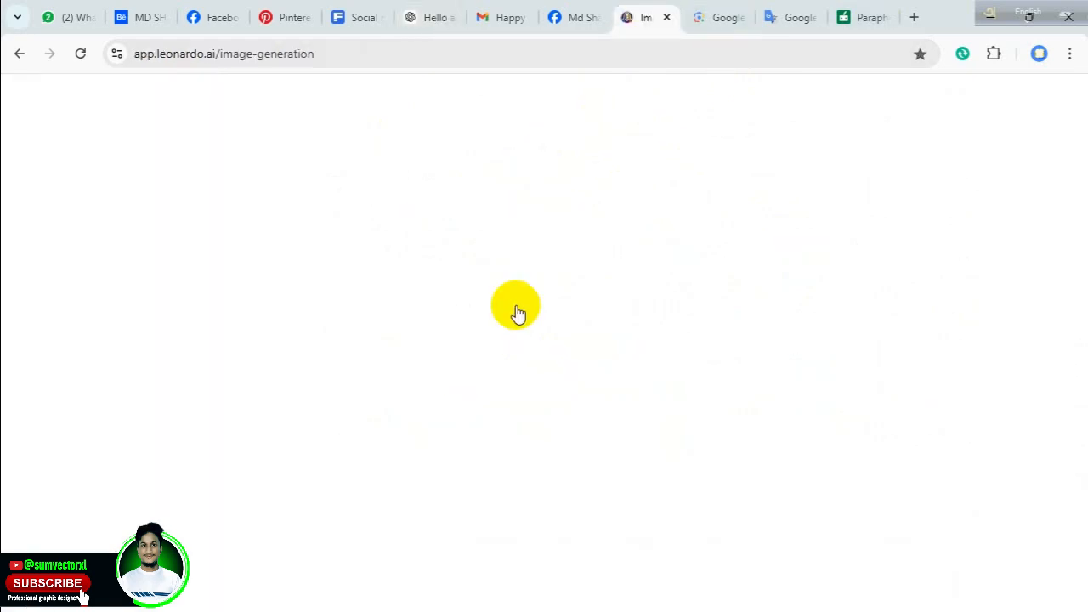
scroll(467, 374, down, 6)
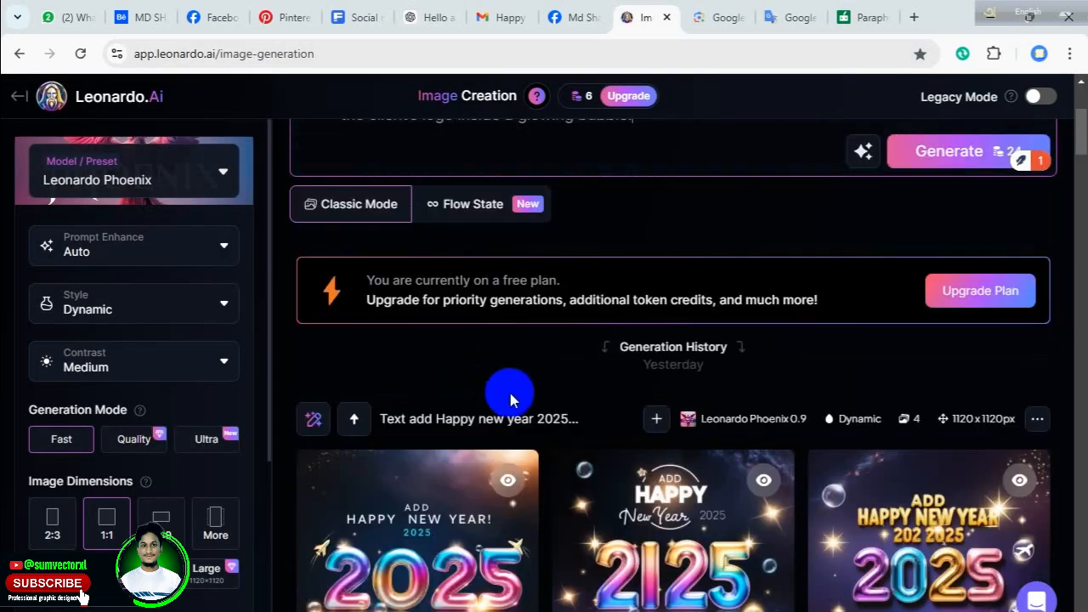
scroll(524, 361, down, 4)
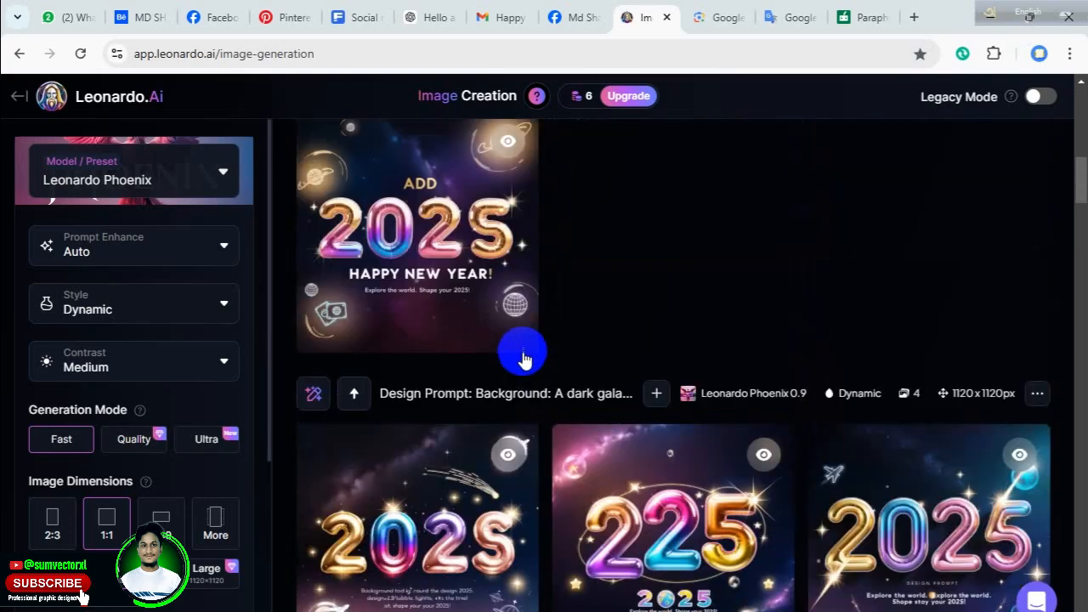
scroll(525, 362, down, 3)
scroll(522, 347, up, 12)
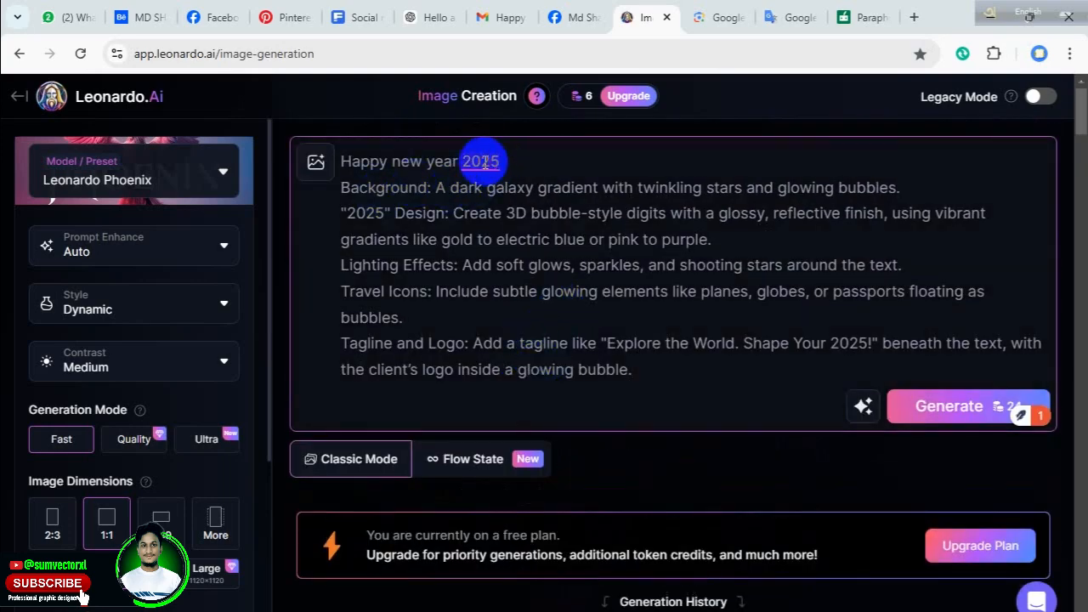
mouse_move(484, 163)
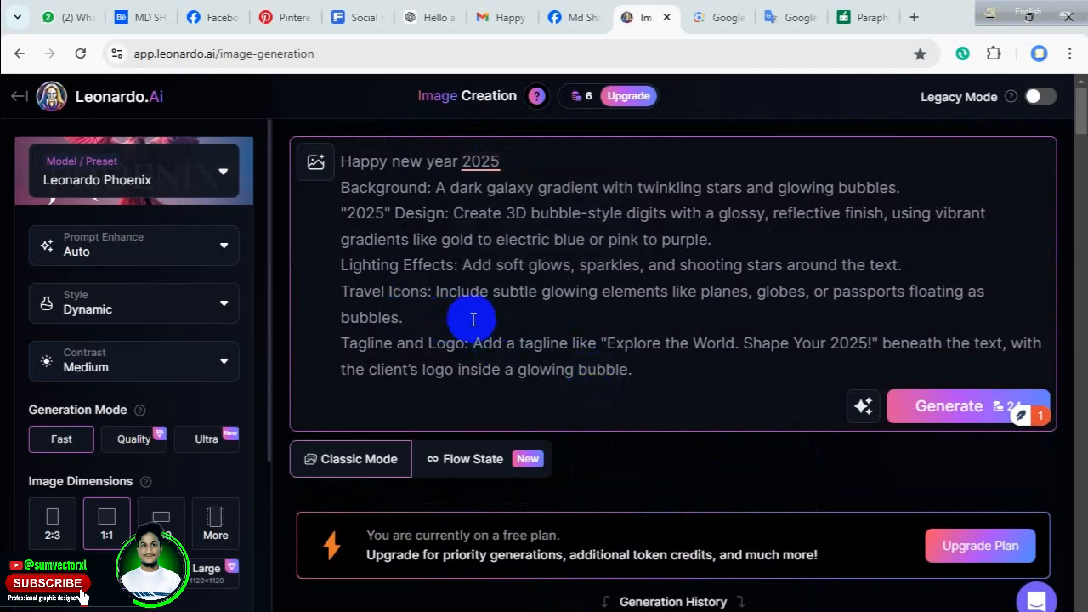
scroll(487, 327, down, 3)
scroll(442, 280, up, 3)
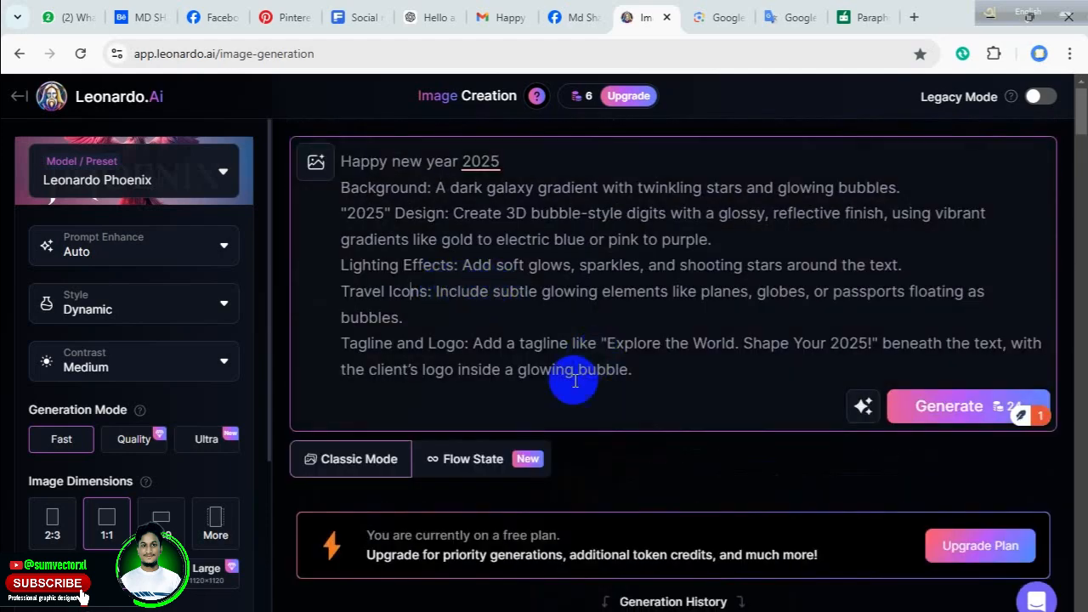
Examine the older 2025 image sets in the Leonardo.Ai generation history and return to the prompt.
scroll(501, 395, down, 5)
scroll(508, 408, down, 4)
scroll(510, 410, down, 3)
scroll(519, 420, down, 3)
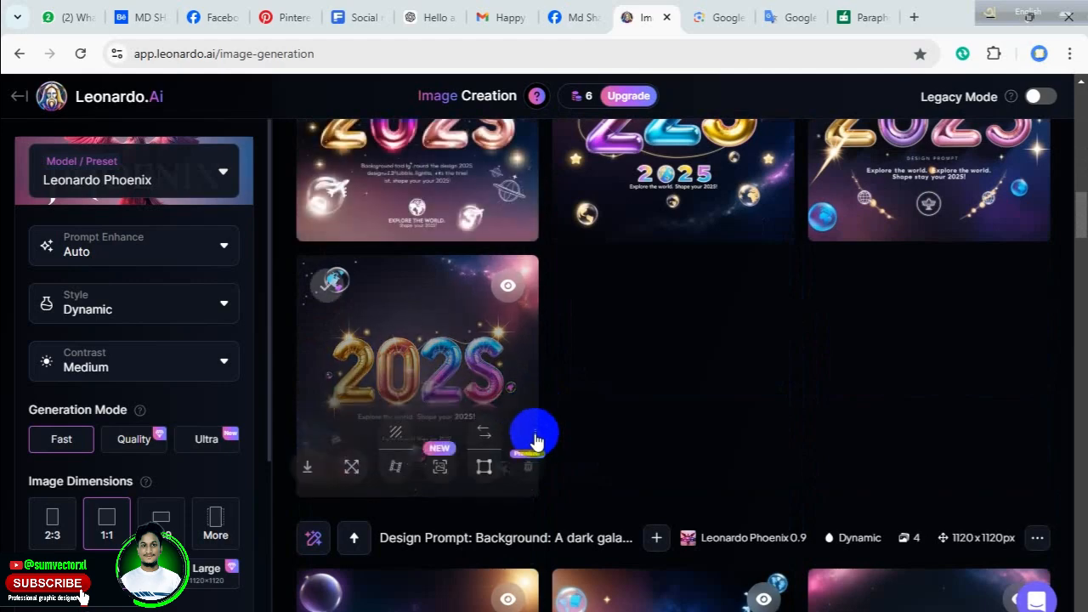
scroll(529, 432, down, 4)
scroll(531, 423, down, 3)
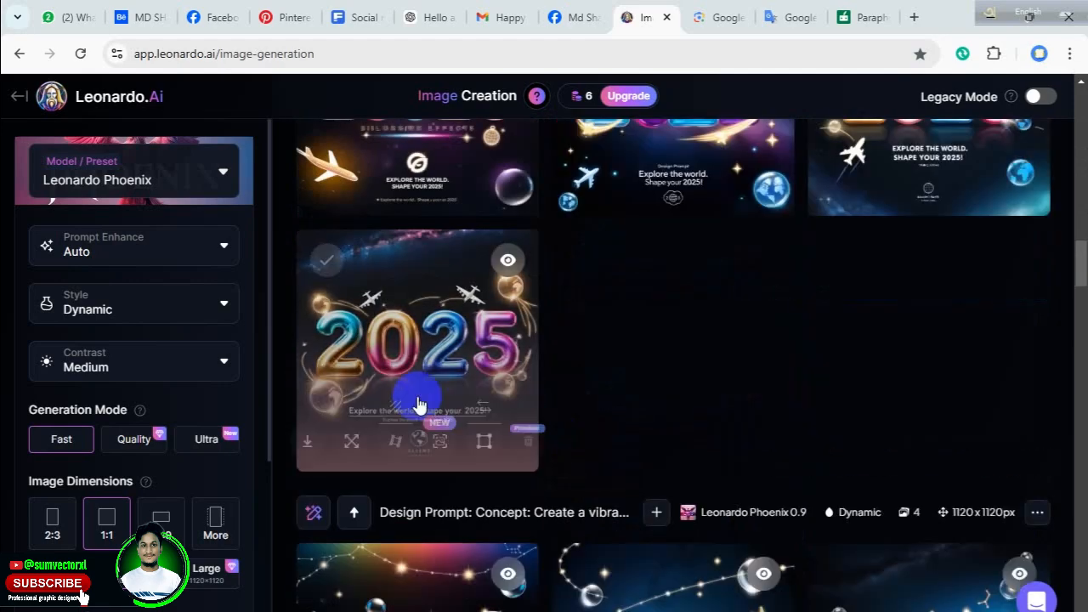
scroll(549, 454, down, 3)
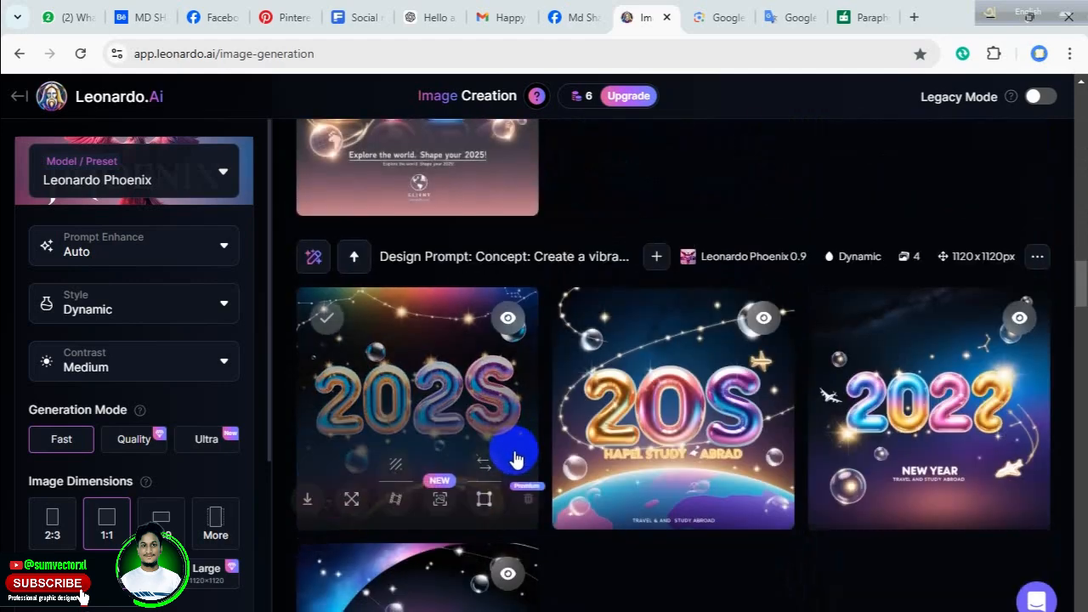
scroll(512, 456, down, 7)
scroll(516, 455, down, 8)
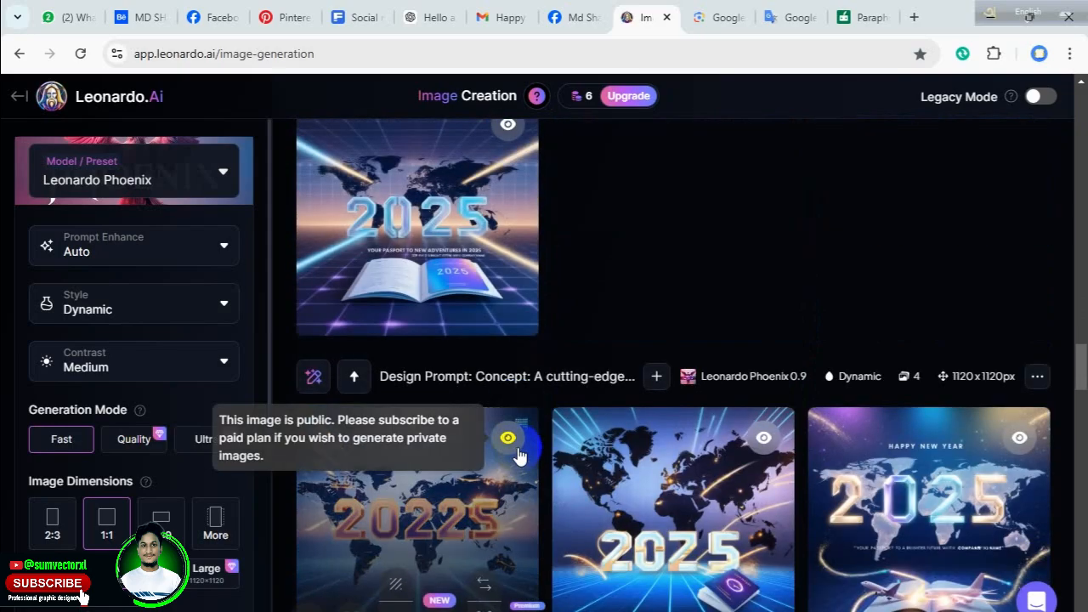
scroll(520, 452, down, 3)
scroll(523, 451, down, 15)
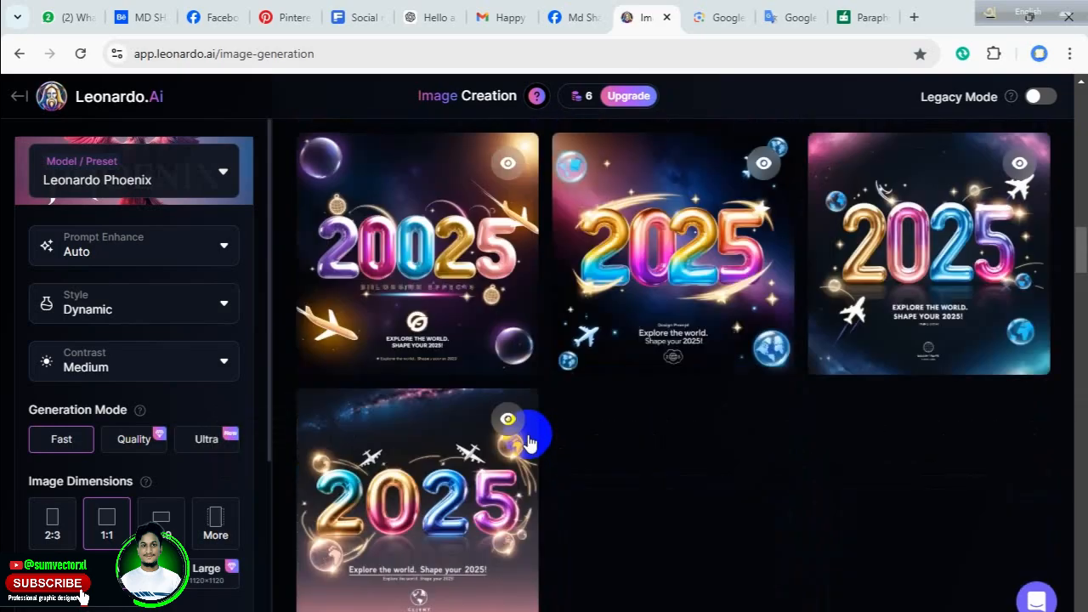
scroll(530, 440, up, 20)
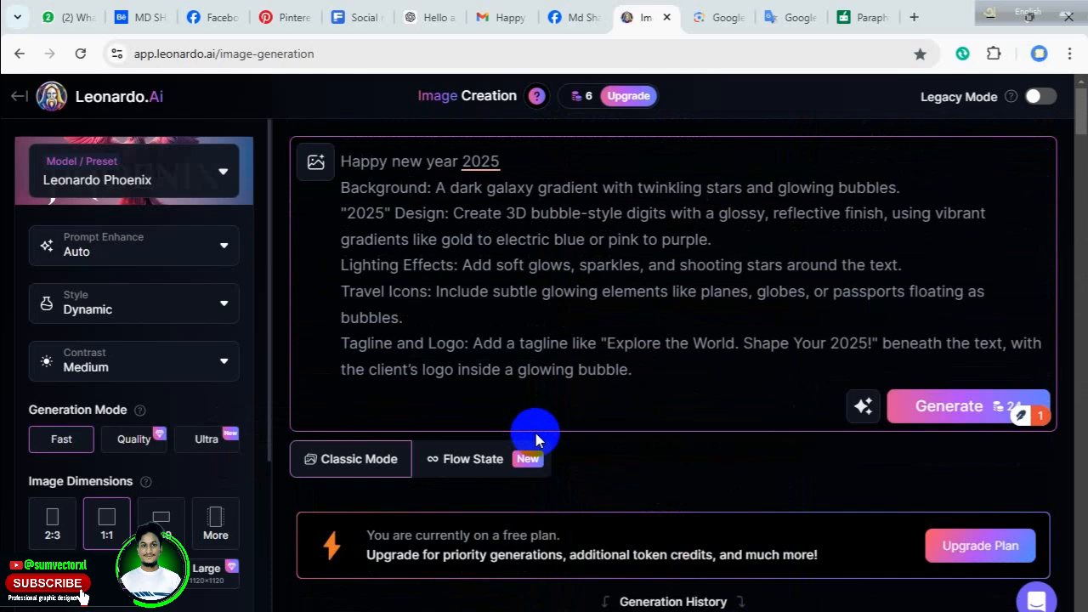
Switch to Ideogram in the other browser window, dismiss the generation notice and view the second variation of the Happy New Year 2025 image.
click(429, 17)
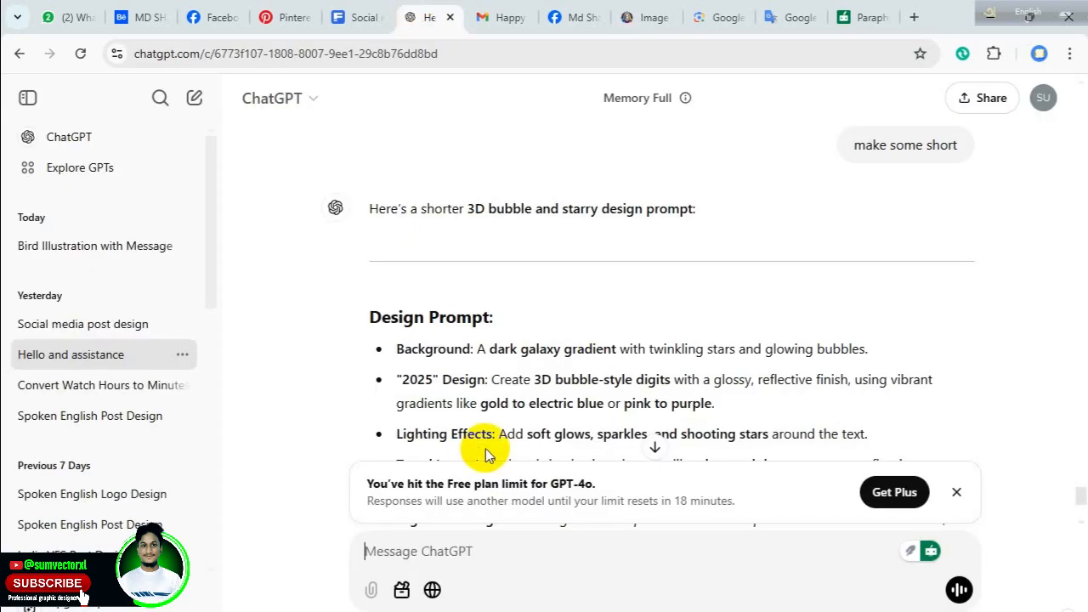
mouse_move(663, 611)
click(737, 611)
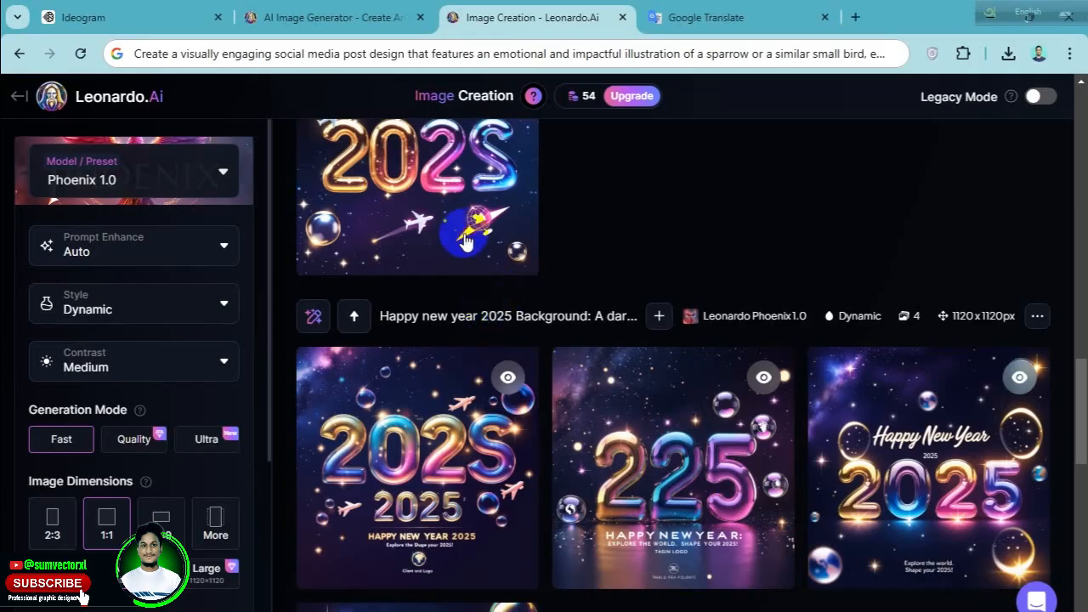
click(128, 17)
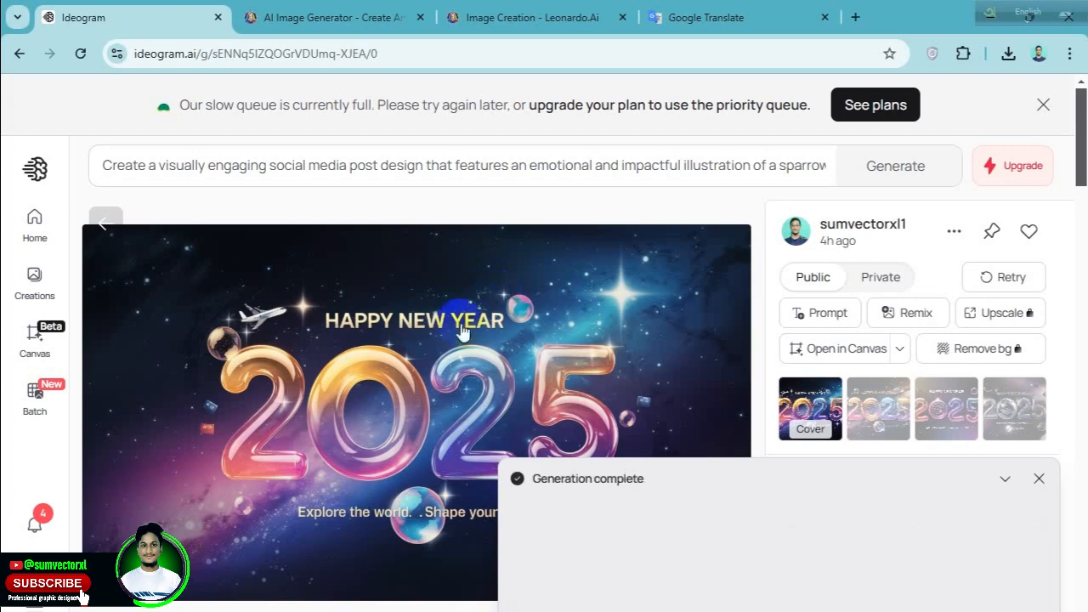
scroll(359, 389, down, 3)
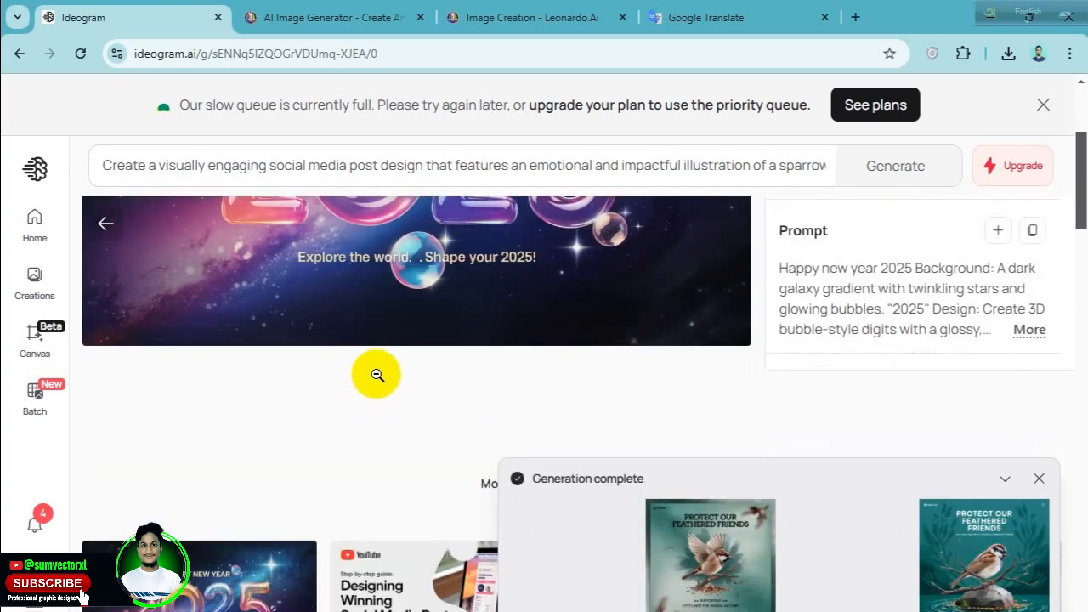
click(450, 372)
scroll(449, 374, down, 5)
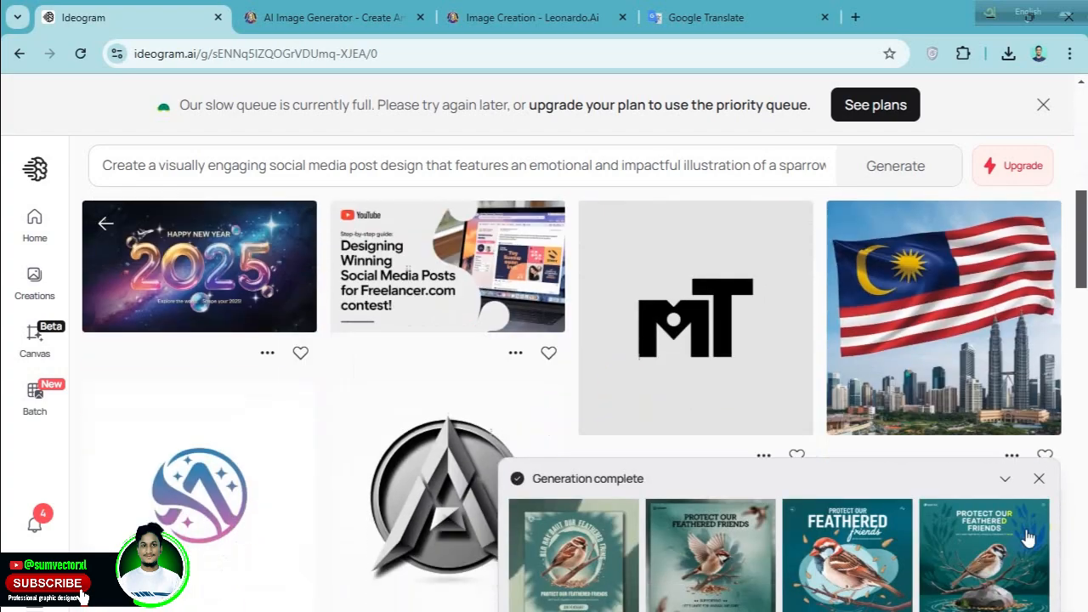
click(1039, 477)
scroll(480, 453, down, 1)
scroll(486, 428, up, 9)
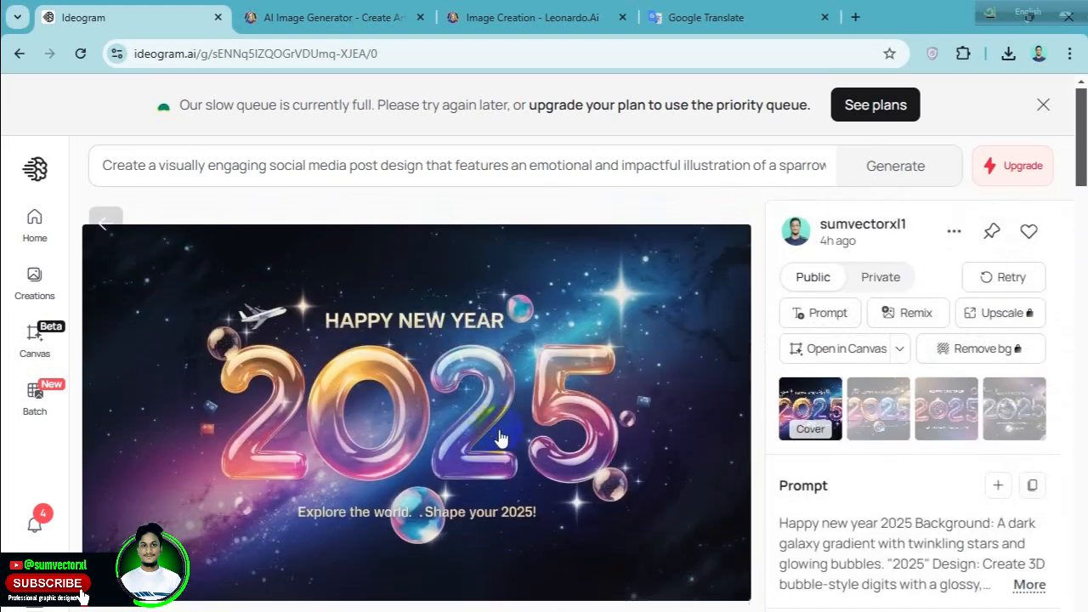
click(878, 408)
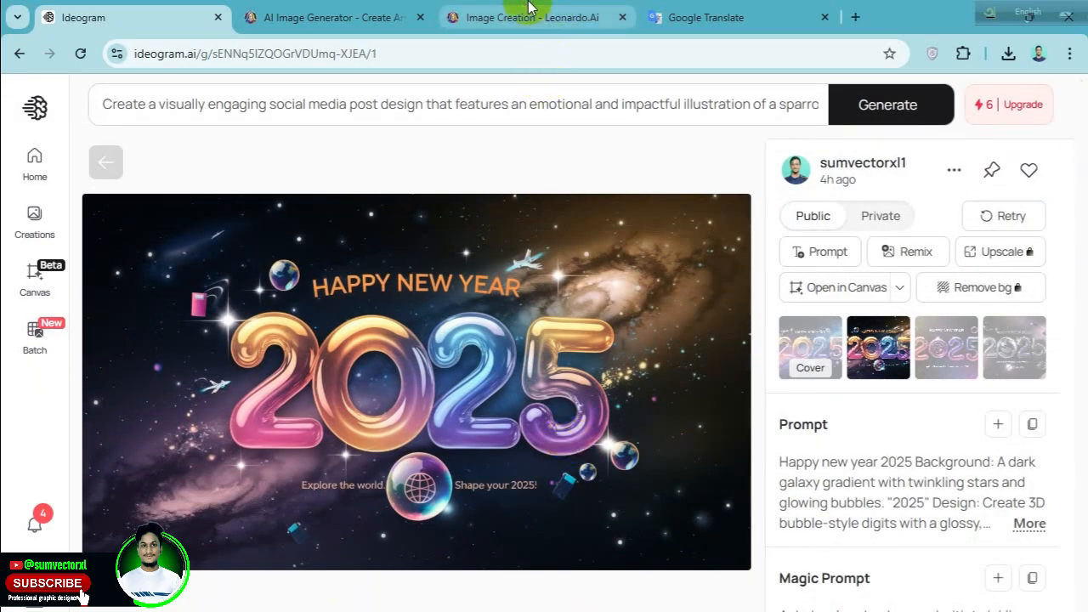
Switch to Leonardo.Ai and view enlarged previews of the third and fourth images in the "Happy new year 2025" set.
click(522, 16)
scroll(603, 480, down, 2)
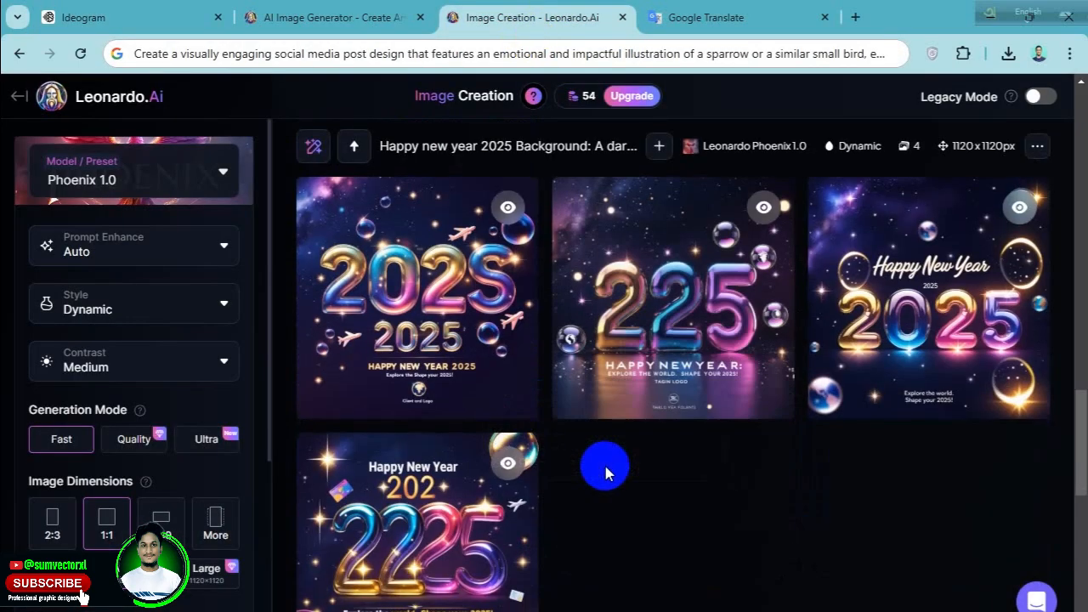
click(959, 304)
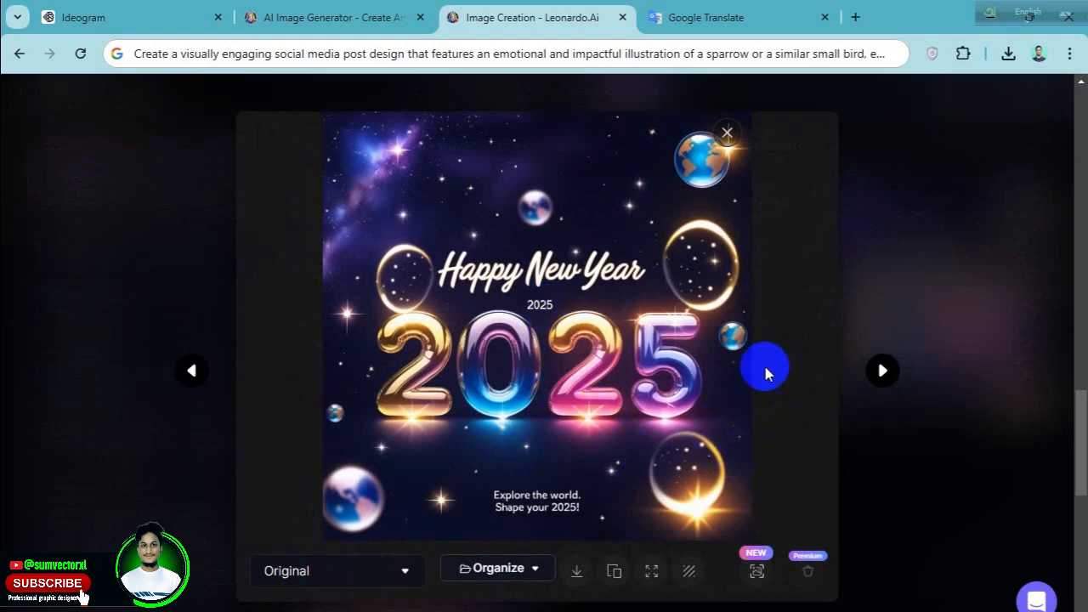
click(899, 259)
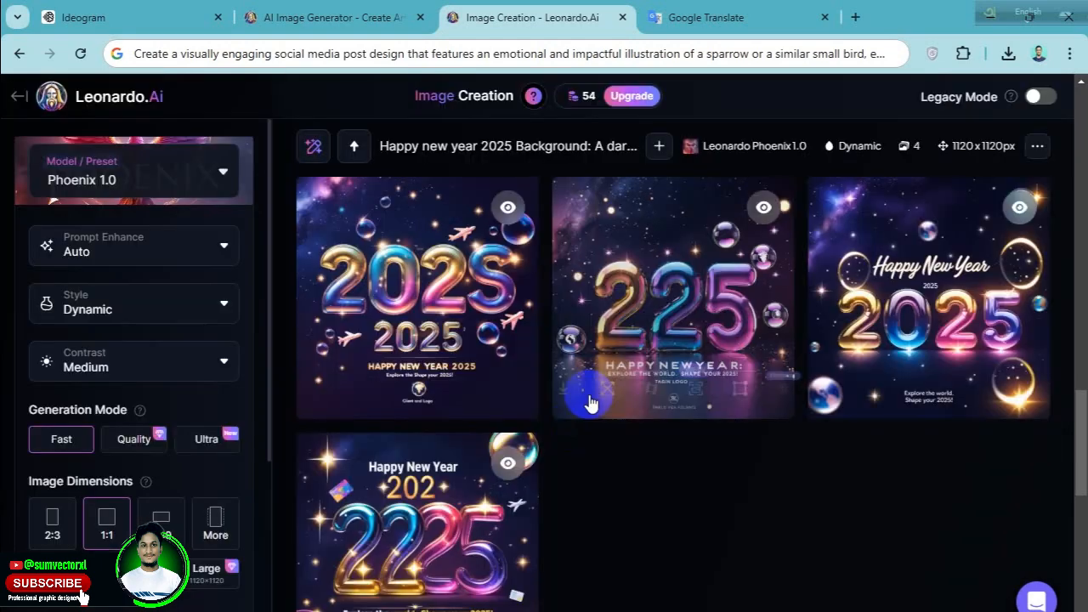
click(425, 522)
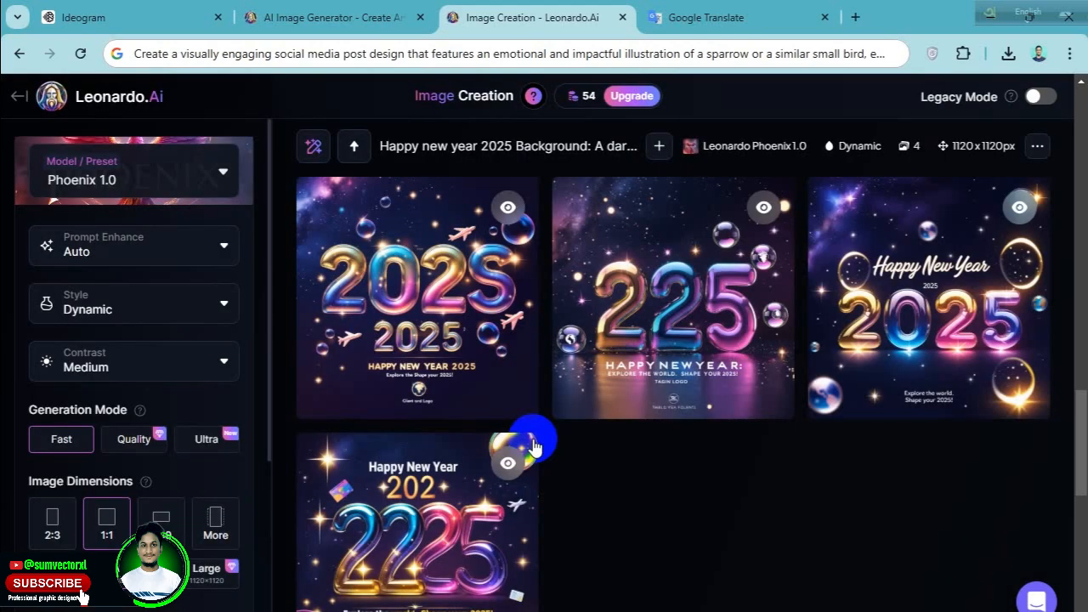
click(936, 280)
Compare the other Happy New Year 2025 image sets in this account's Leonardo.Ai generation history.
scroll(503, 445, up, 4)
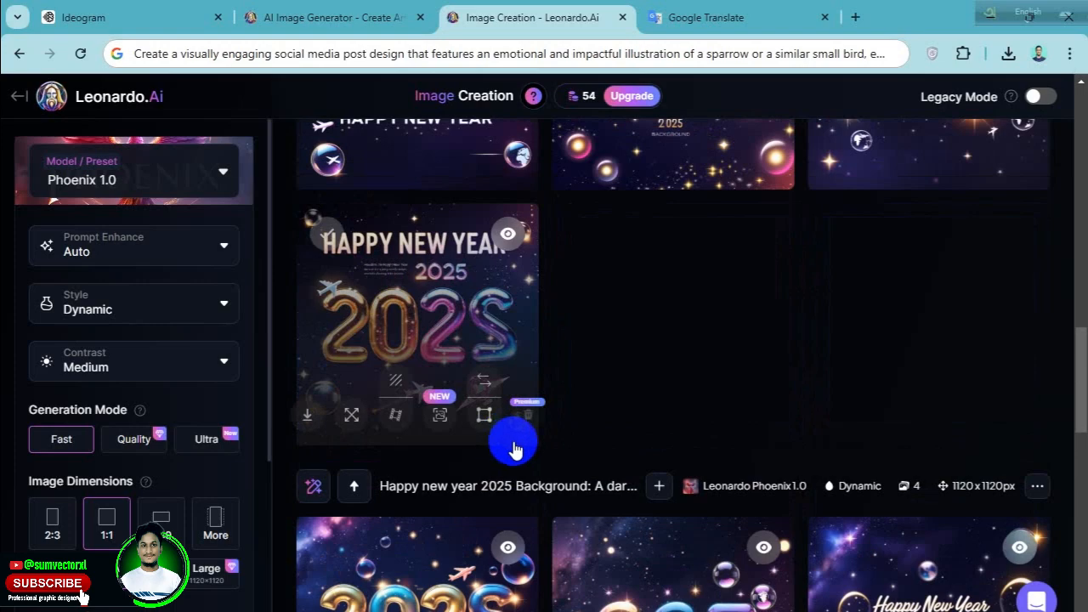
scroll(510, 444, down, 3)
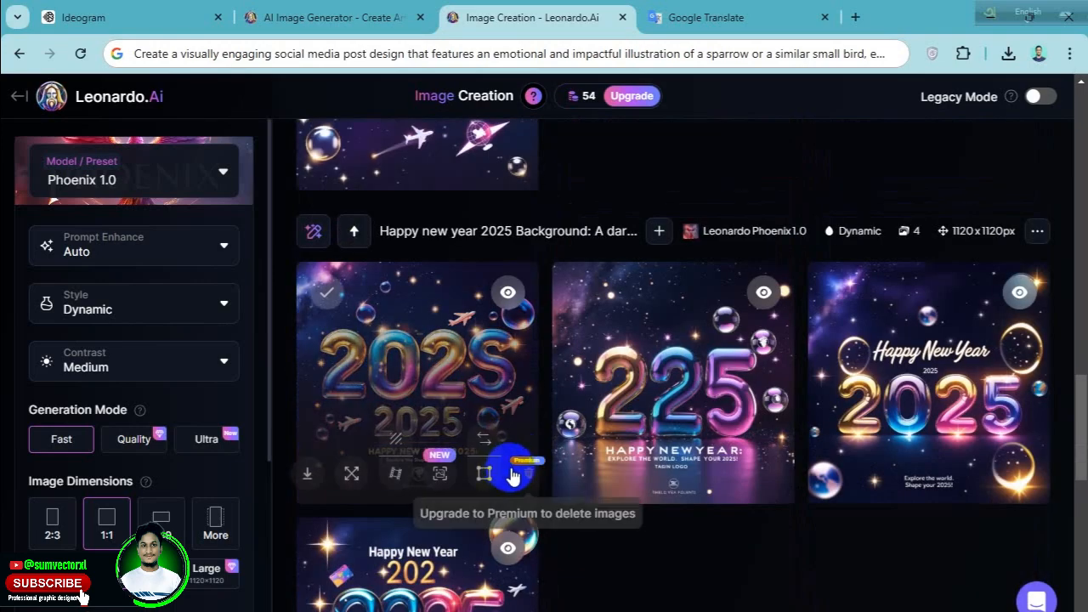
scroll(516, 473, up, 3)
scroll(522, 485, down, 2)
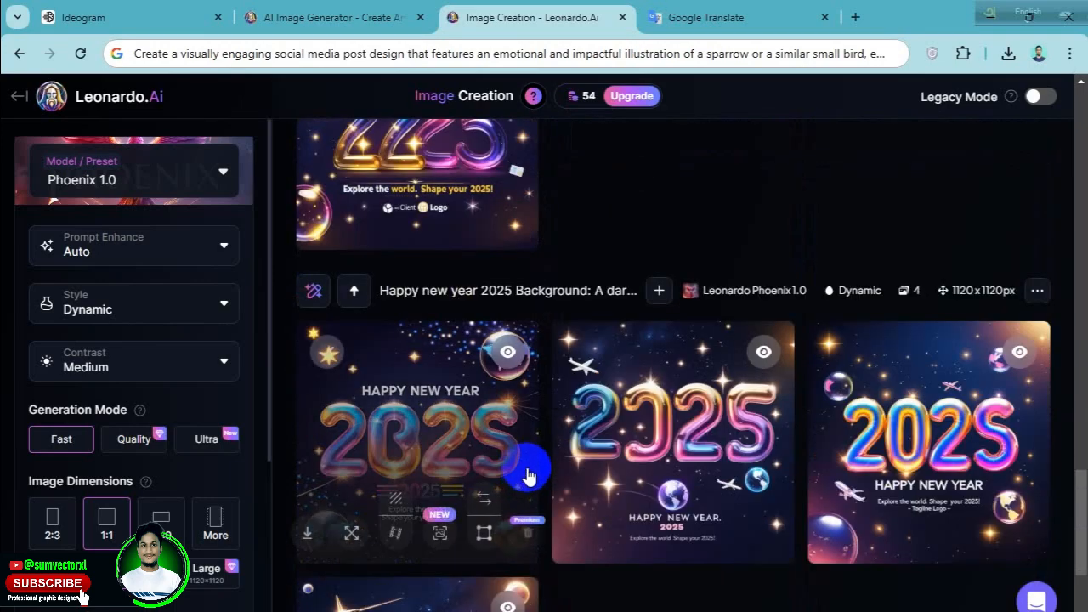
scroll(527, 475, down, 3)
scroll(527, 468, up, 9)
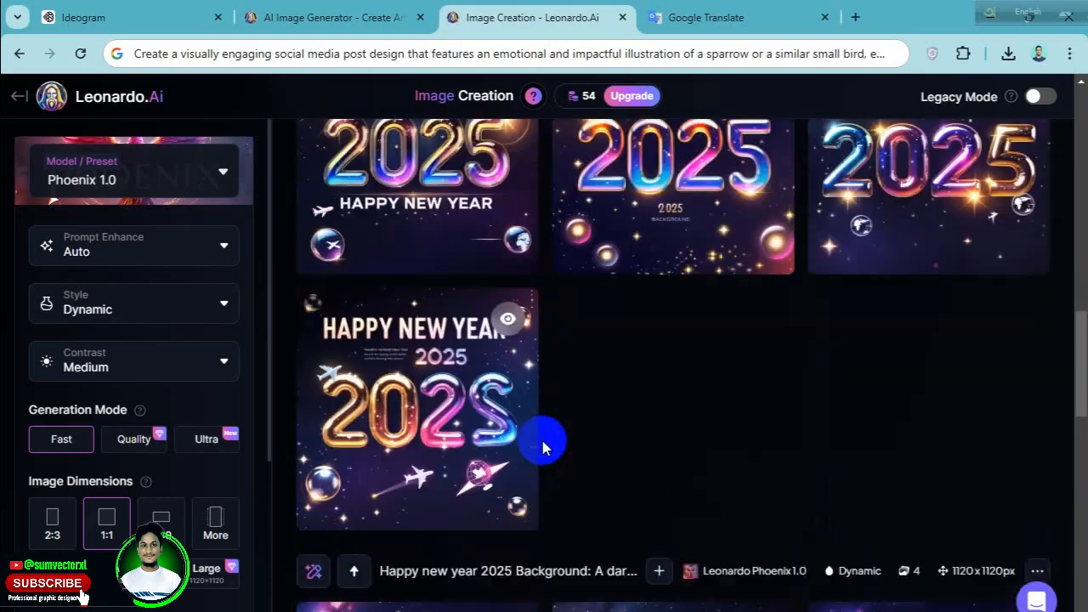
scroll(531, 454, up, 3)
scroll(531, 451, down, 3)
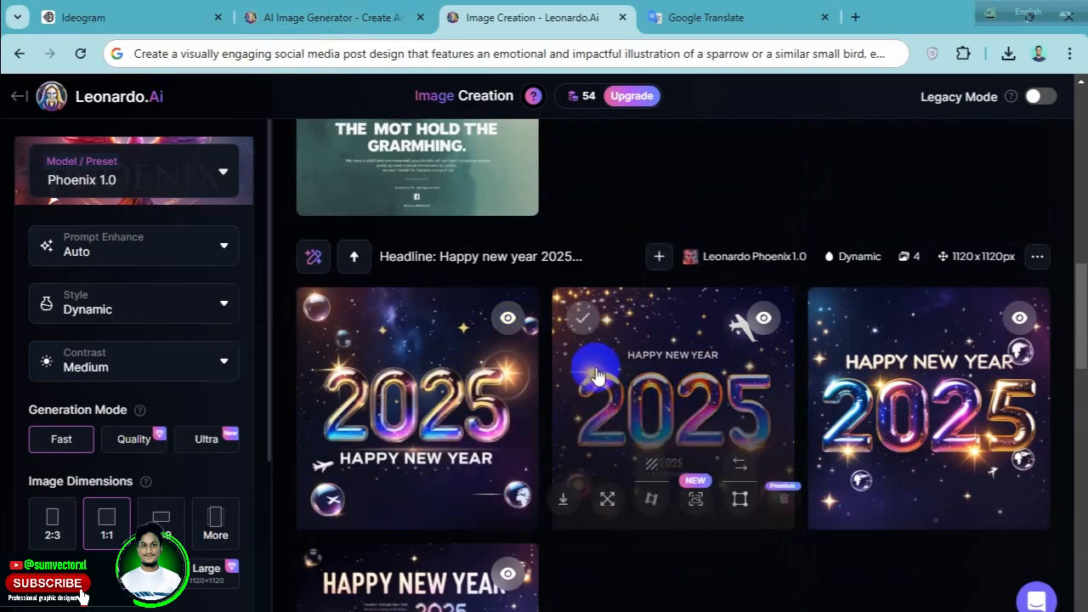
scroll(598, 374, up, 1)
scroll(595, 374, up, 7)
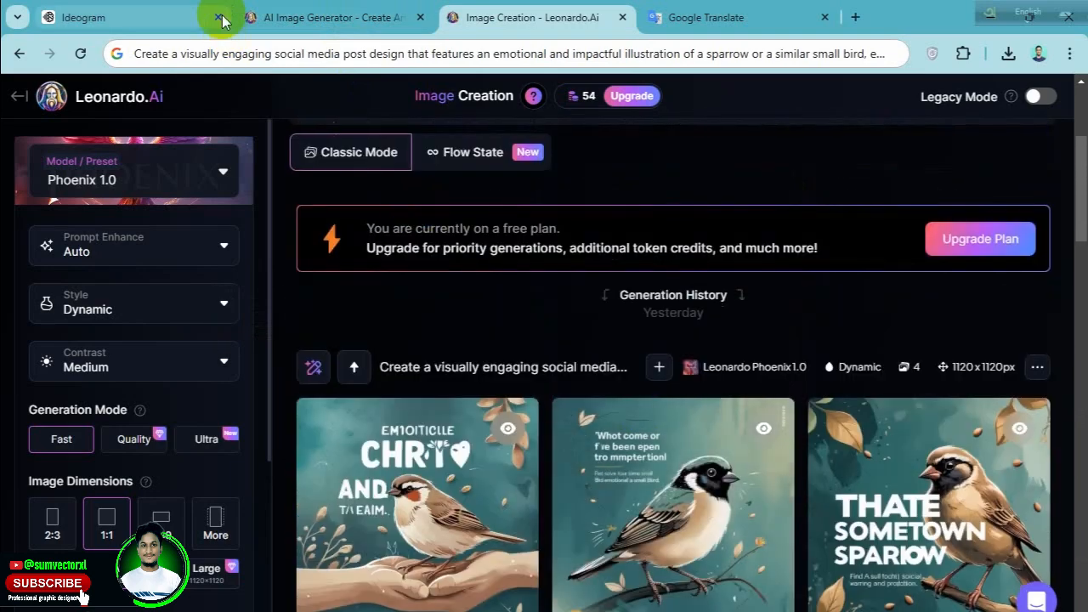
Revisit the Ideogram Happy New Year 2025 image and switch back to the New Year composition in Photoshop.
click(194, 11)
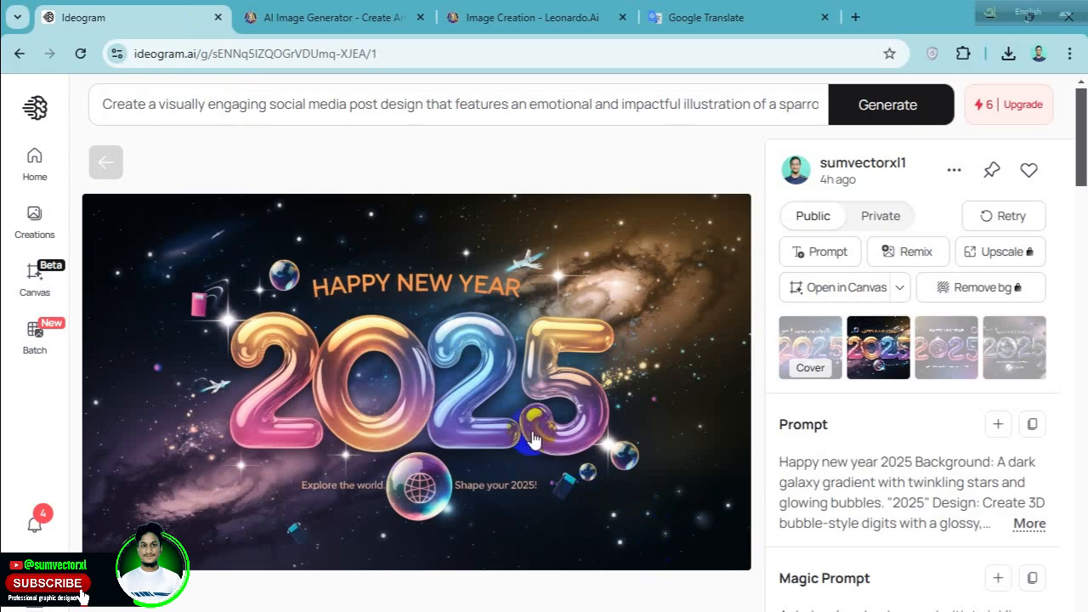
click(552, 568)
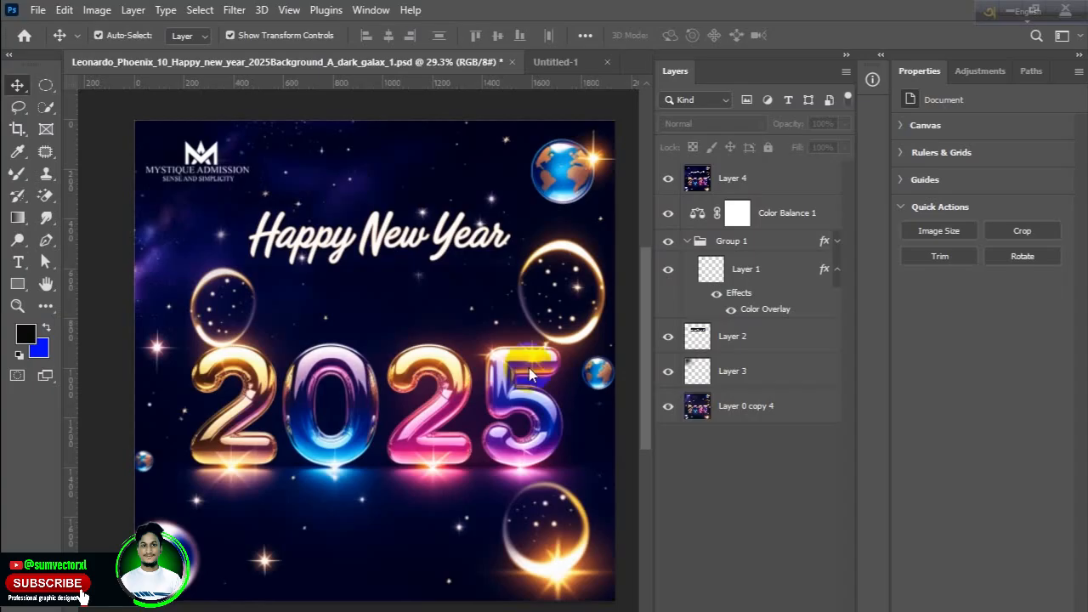